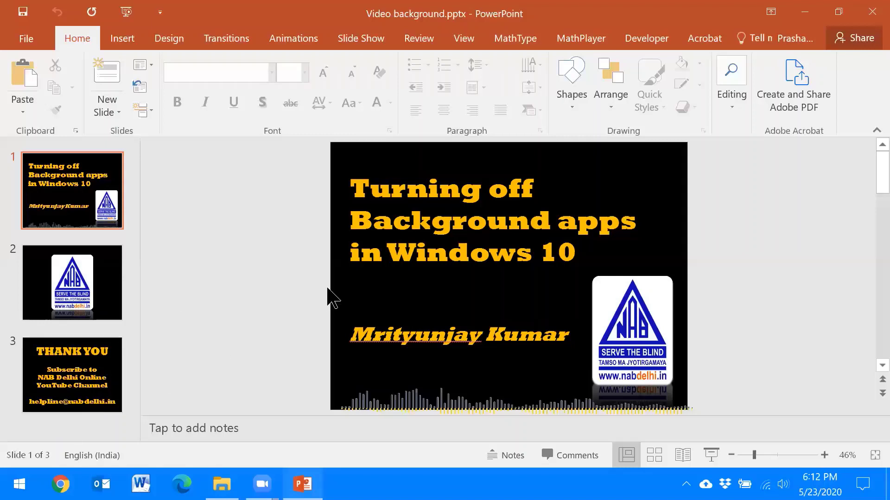
- Cycle selection through the title text box, NAB logo and waveform media object, then deselect
{"action": "left_click", "coordinate": [393, 254]}
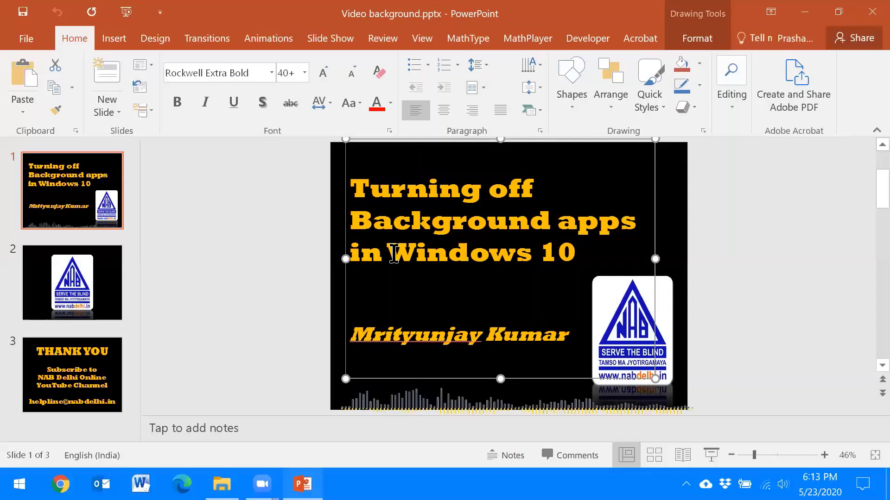
{"action": "key", "text": "Tab"}
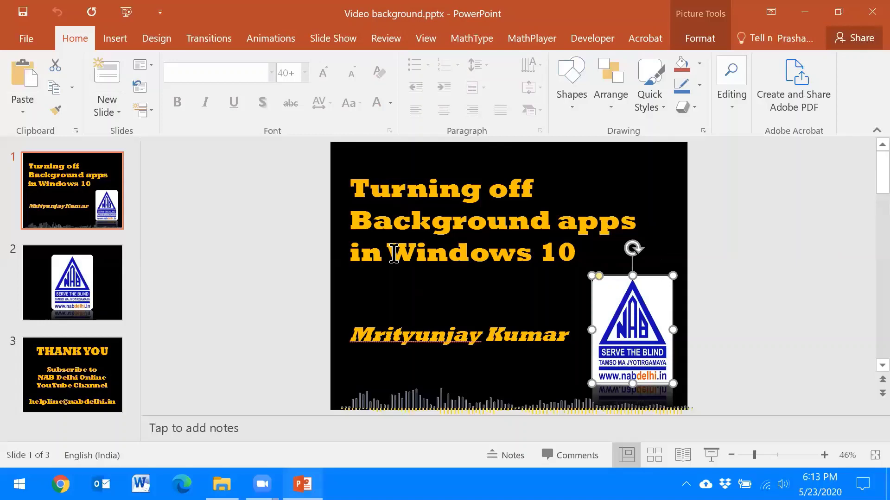
{"action": "key", "text": "Tab"}
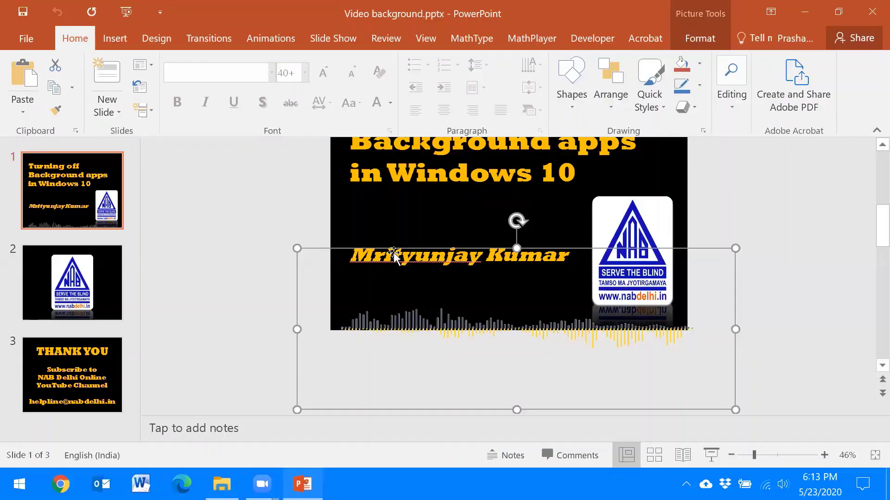
{"action": "scroll", "coordinate": [393, 255], "scroll_direction": "up", "scroll_amount": 2}
{"action": "left_click", "coordinate": [393, 254]}
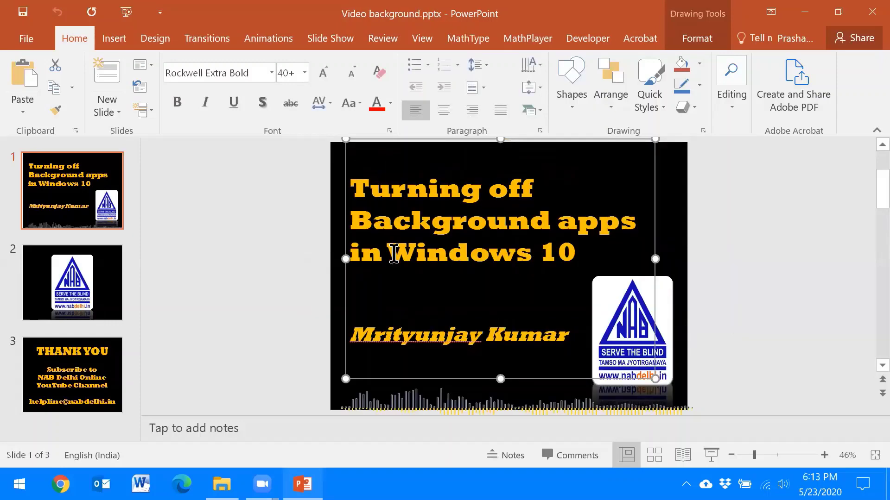
{"action": "key", "text": "Escape"}
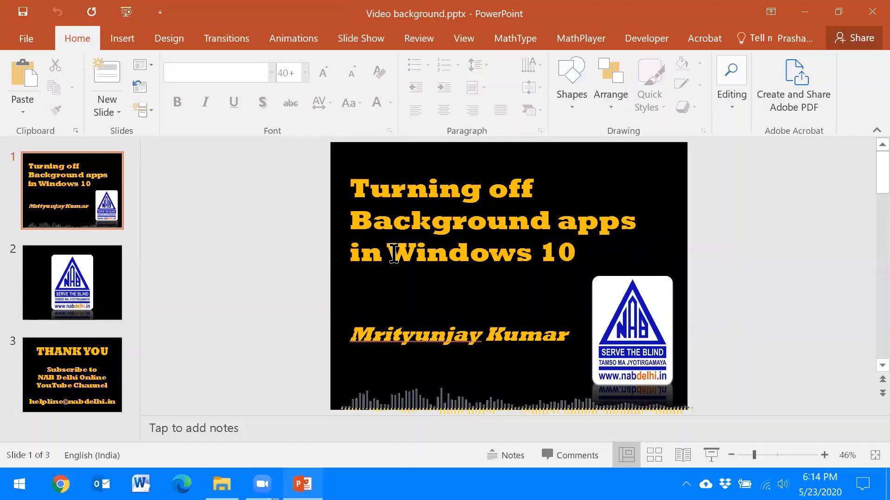
- Play audio tutorial.mp3 from the Video test folder, copy it, and return to PowerPoint
{"action": "key", "text": "alt+Tab"}
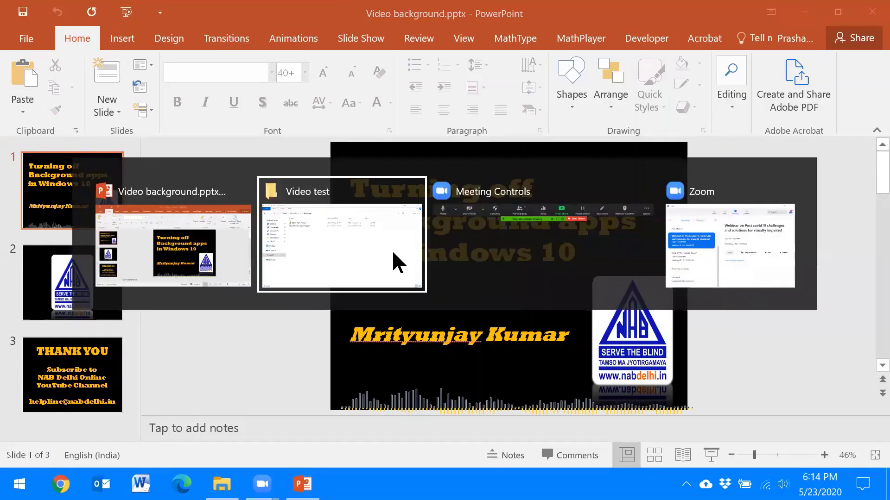
{"action": "left_click", "coordinate": [393, 253]}
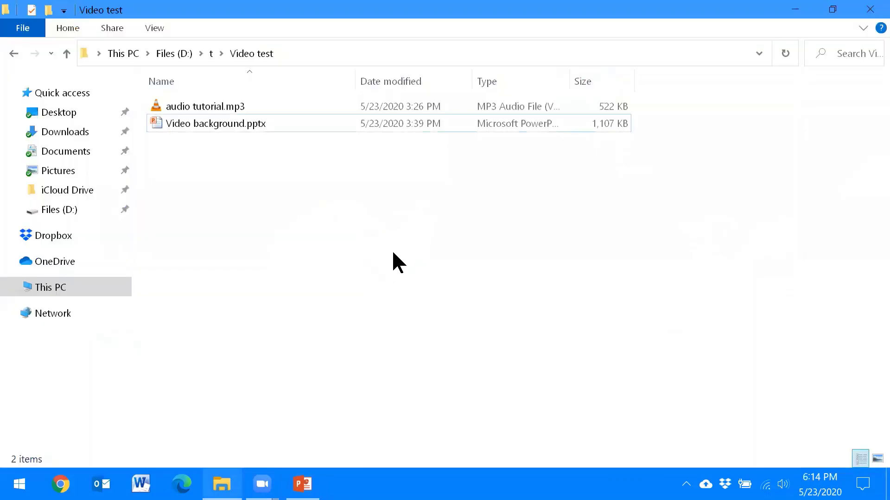
{"action": "key", "text": "Up"}
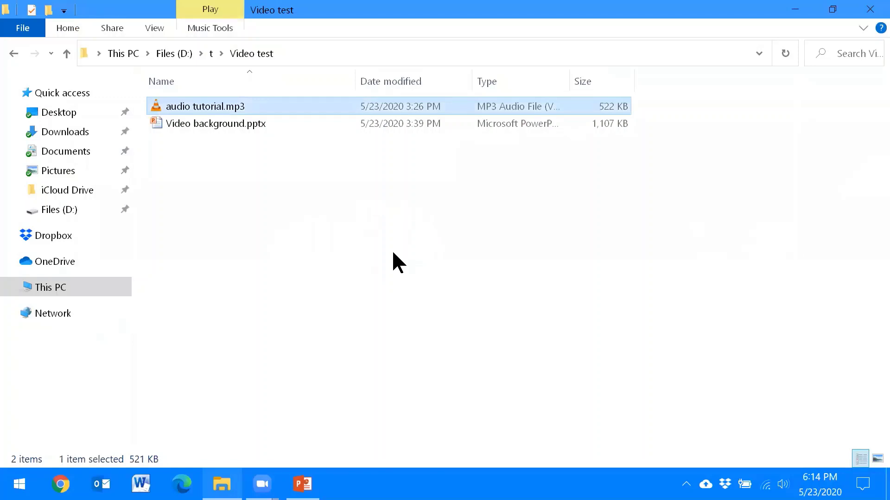
{"action": "key", "text": "Return"}
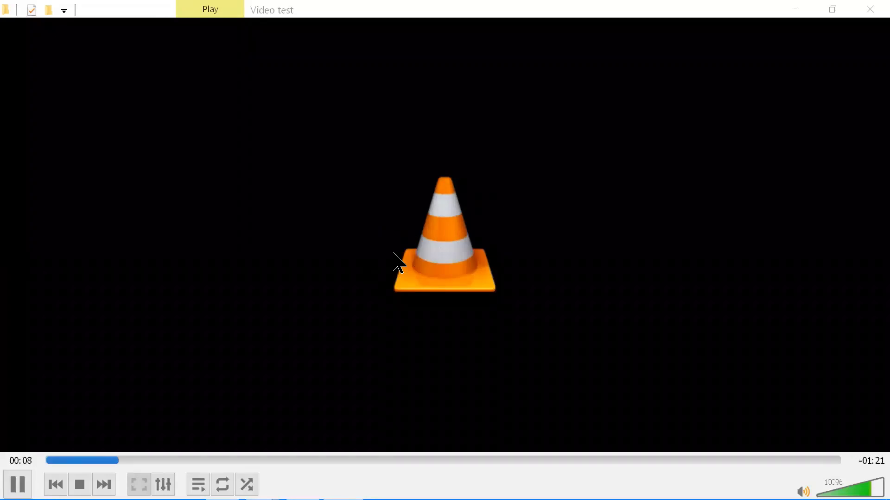
{"action": "key", "text": "ctrl+q"}
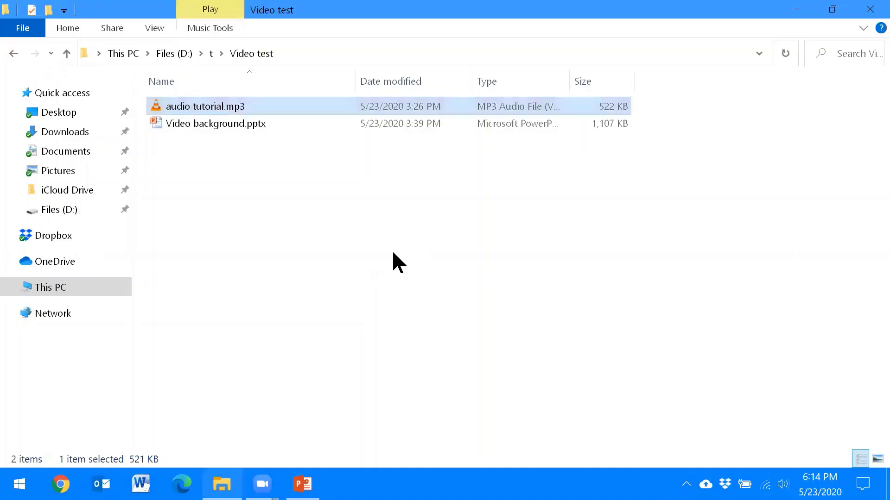
{"action": "key", "text": "ctrl"}
{"action": "key", "text": "alt+Tab"}
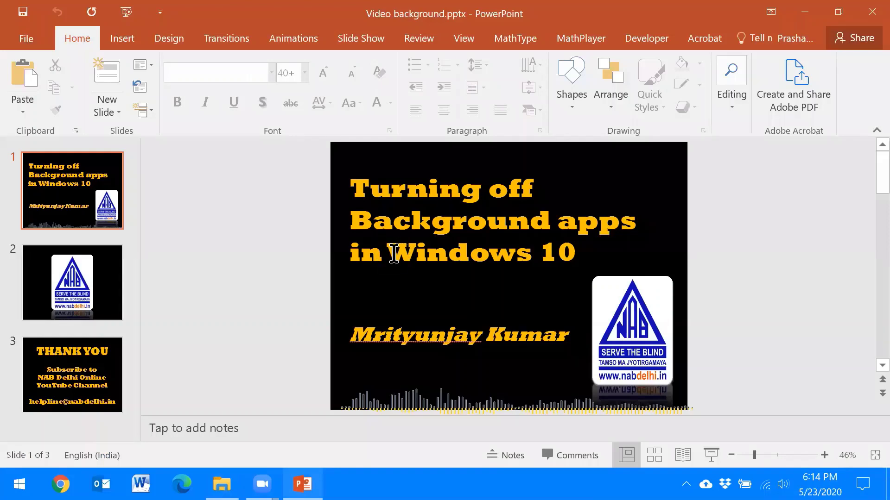
- Paste the copied audio tutorial.mp3 onto the title slide as an audio clip
{"action": "left_click", "coordinate": [392, 253]}
{"action": "key", "text": "ctrl+v"}
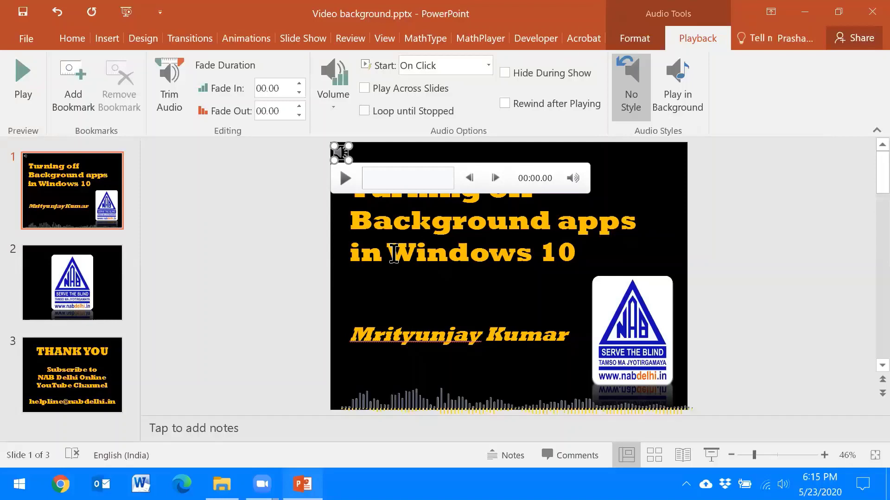
{"action": "left_click", "coordinate": [393, 253]}
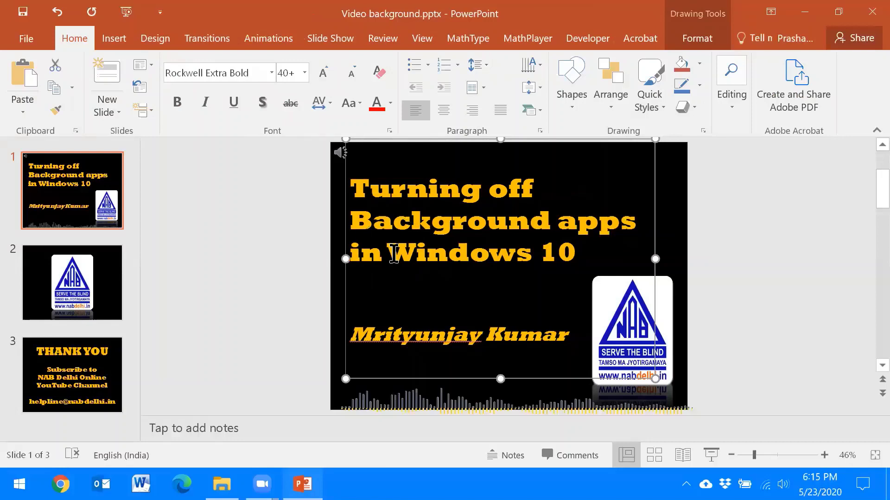
{"action": "key", "text": "Tab"}
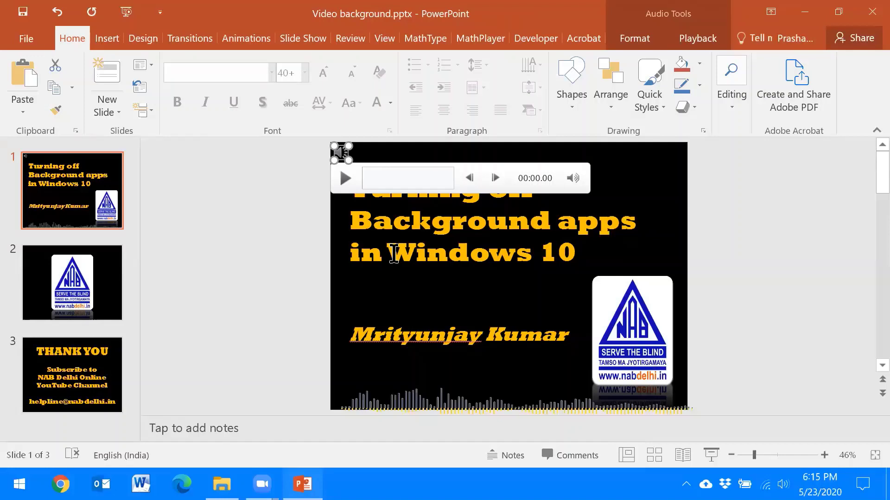
{"action": "key", "text": "alt"}
{"action": "key", "text": "n"}
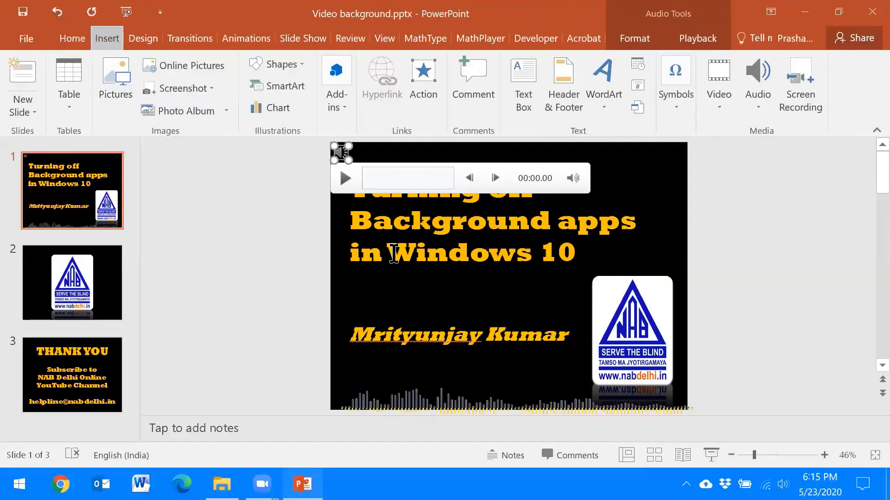
{"action": "key", "text": "Right"}
{"action": "key", "text": "Right"}
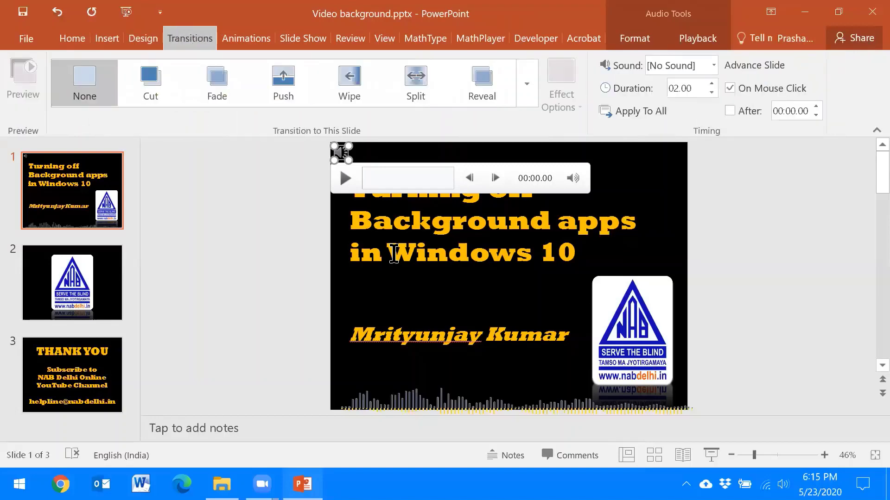
{"action": "key", "text": "Right"}
{"action": "key", "text": "Right"}
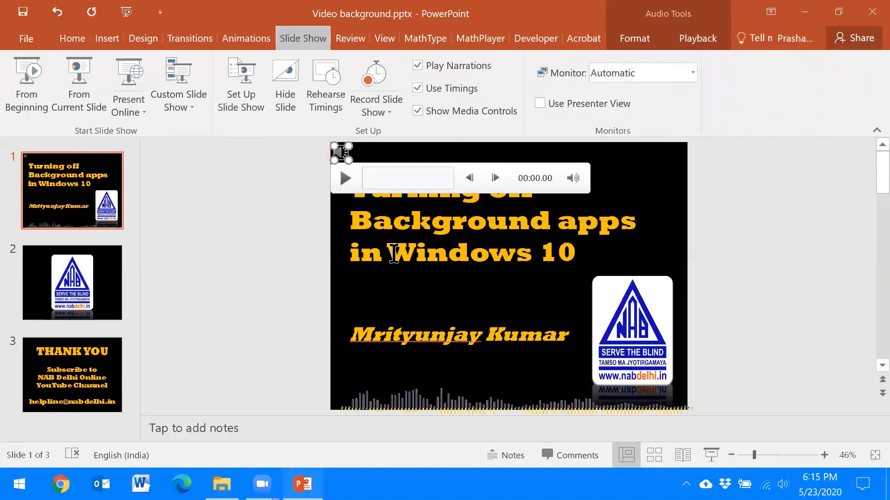
{"action": "key", "text": "Right"}
{"action": "key", "text": "Right"}
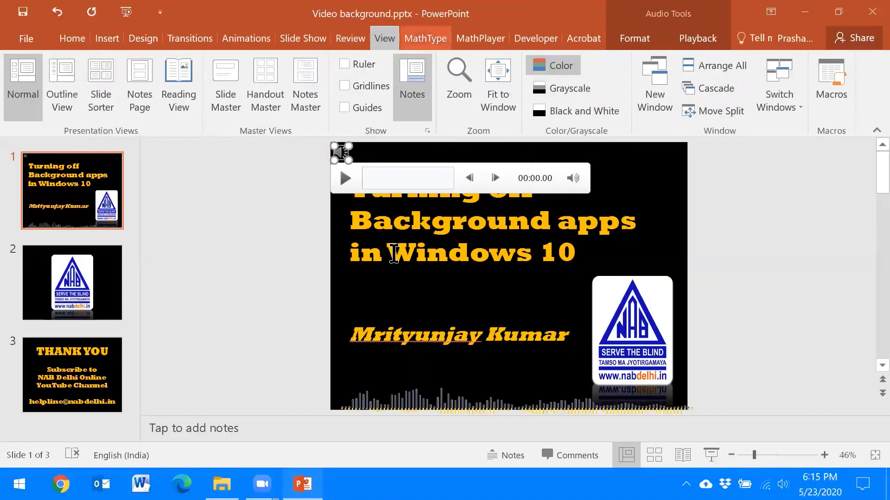
{"action": "key", "text": "Right"}
{"action": "key", "text": "Right"}
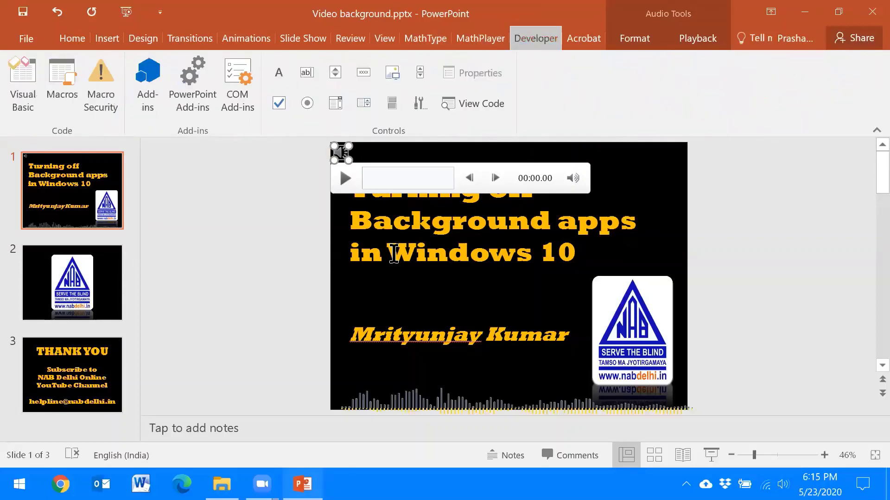
{"action": "key", "text": "Right"}
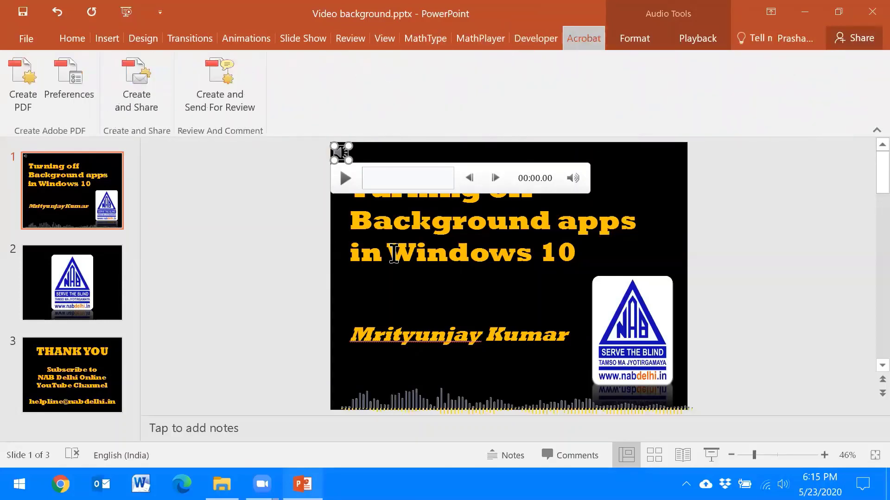
{"action": "key", "text": "Right"}
{"action": "key", "text": "Right"}
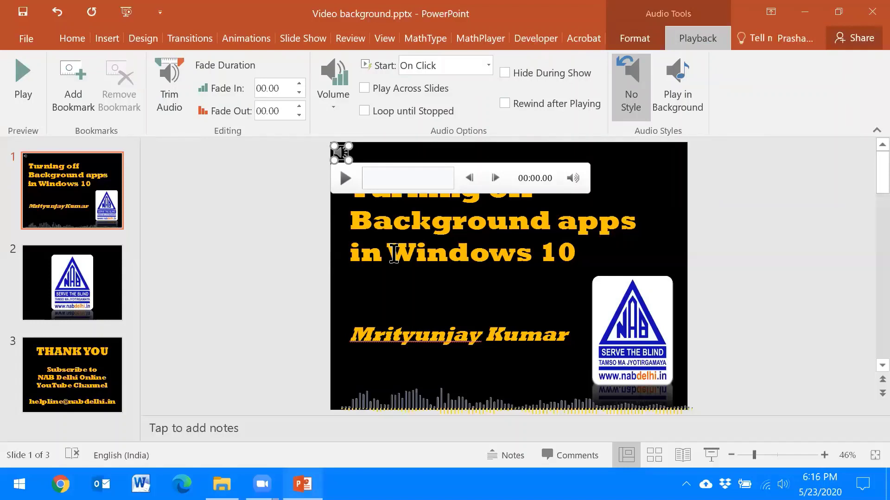
- Change the title slide audio's Start setting from On Click to Automatically
{"action": "key", "text": "Tab"}
{"action": "key", "text": "Tab"}
{"action": "key", "text": "Tab"}
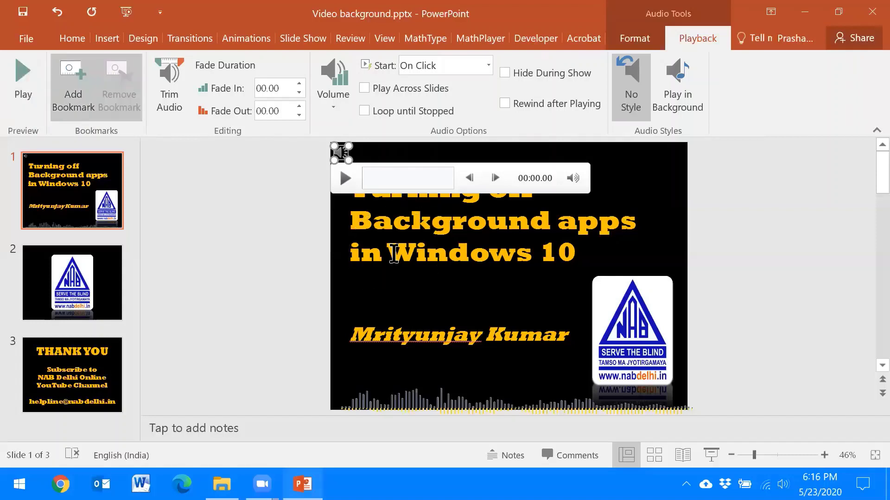
{"action": "key", "text": "Tab"}
{"action": "key", "text": "Tab"}
{"action": "key", "text": "Tab"}
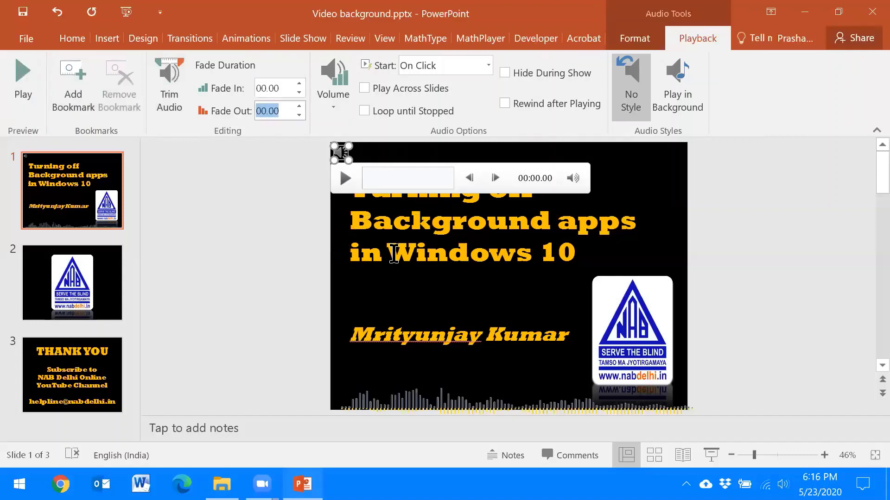
{"action": "key", "text": "Tab"}
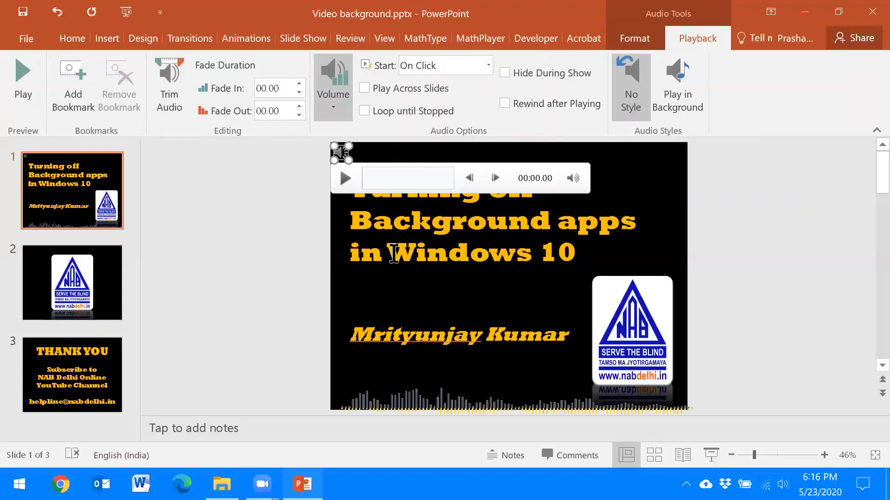
{"action": "key", "text": "Tab"}
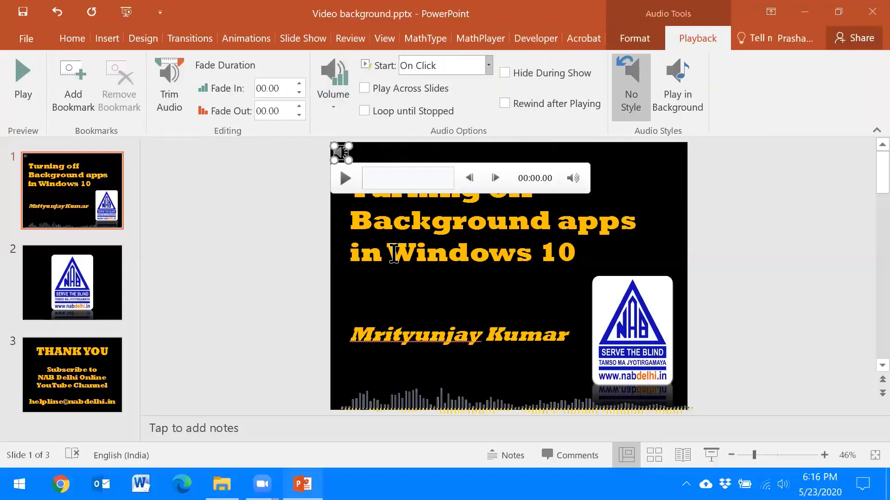
{"action": "key", "text": "ctrl"}
{"action": "key", "text": "Tab"}
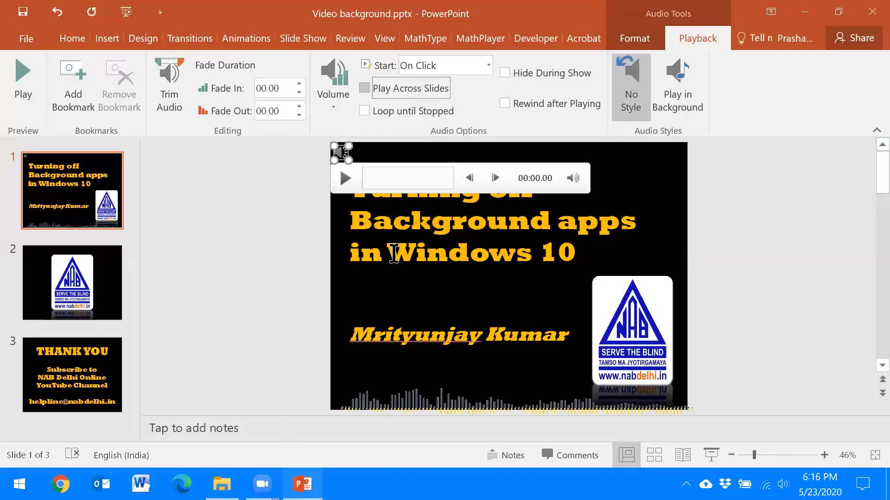
{"action": "key", "text": "shift+Tab"}
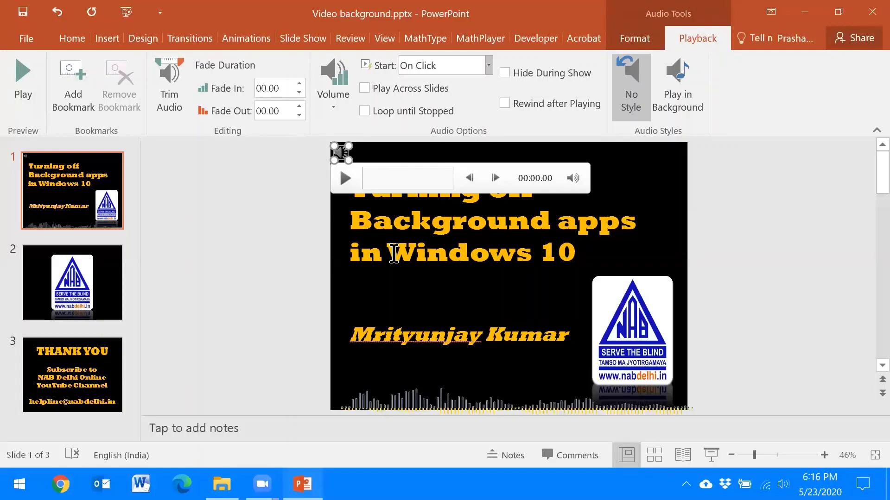
{"action": "key", "text": "alt+Down"}
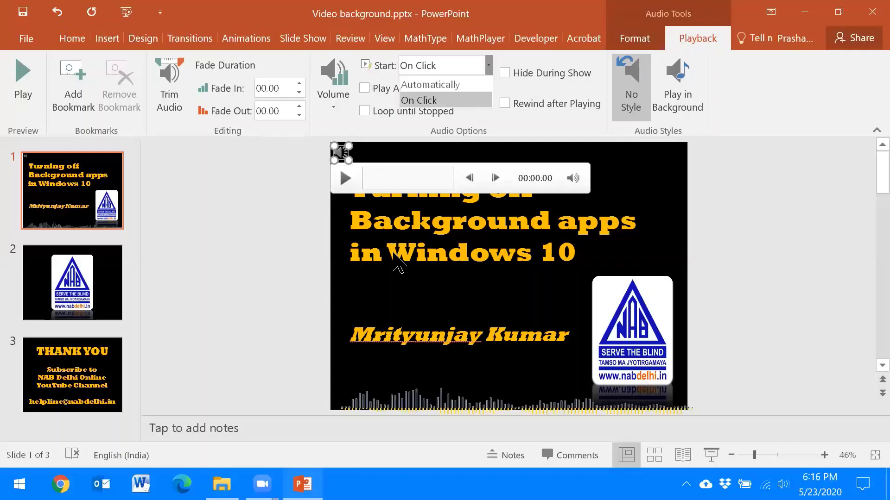
{"action": "key", "text": "Up"}
{"action": "key", "text": "Down"}
{"action": "key", "text": "Up"}
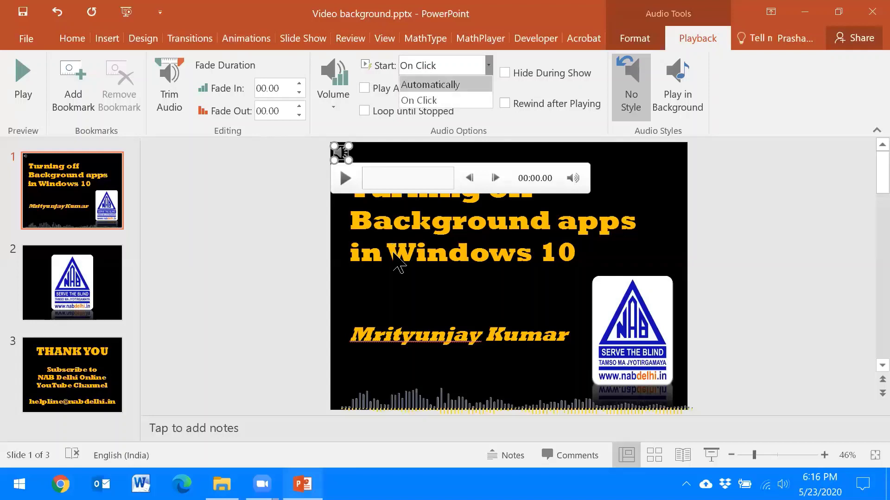
{"action": "key", "text": "ctrl"}
{"action": "key", "text": "Return"}
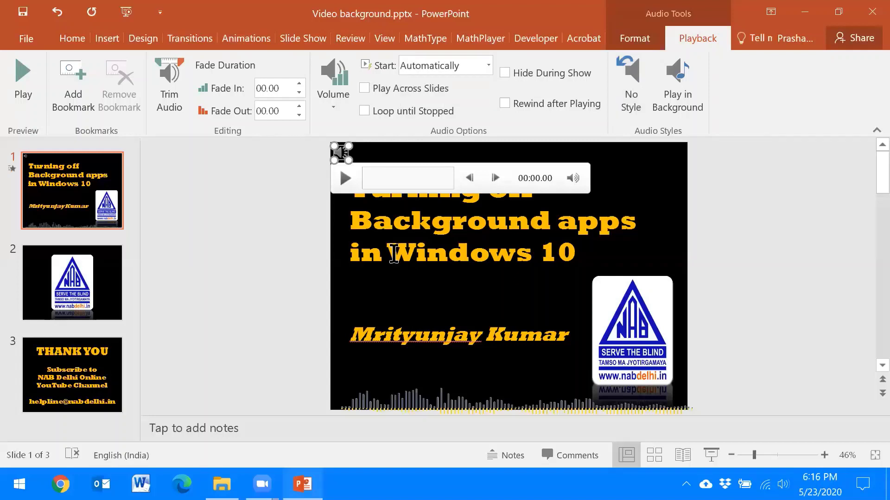
{"action": "key", "text": "ctrl"}
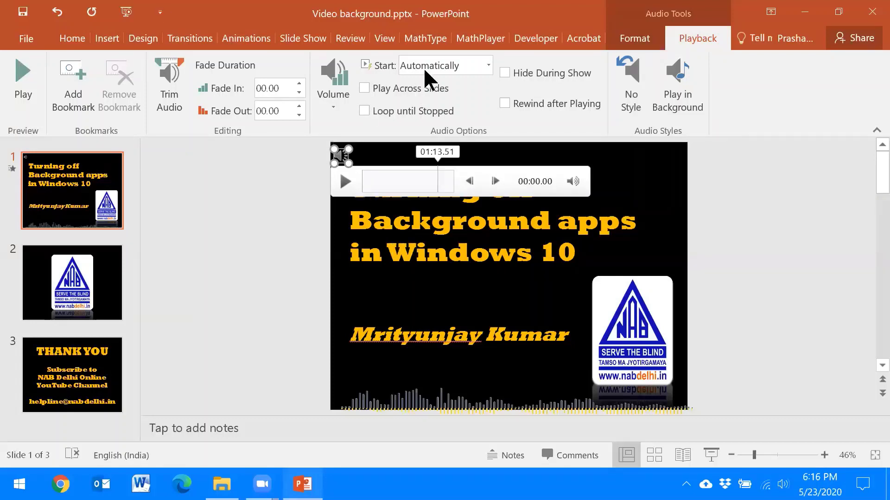
{"action": "key", "text": "Escape"}
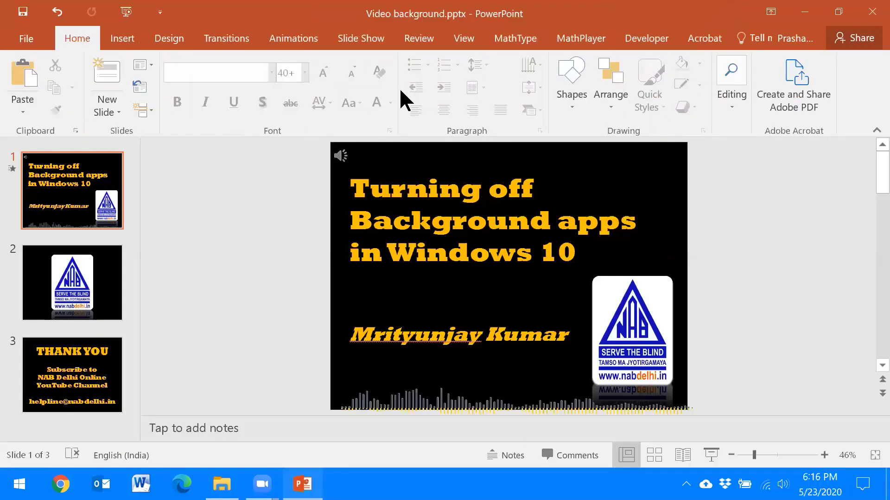
{"action": "left_click", "coordinate": [342, 156]}
{"action": "left_click", "coordinate": [346, 156]}
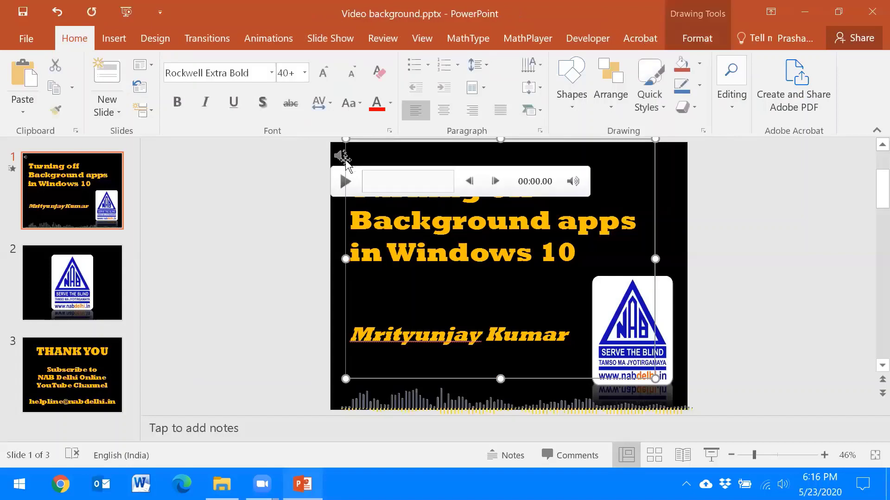
{"action": "left_click", "coordinate": [343, 156]}
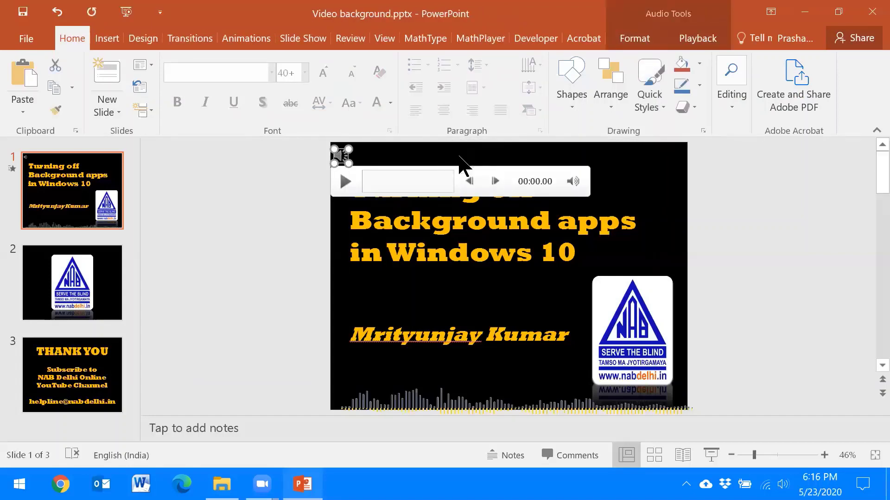
{"action": "key", "text": "alt"}
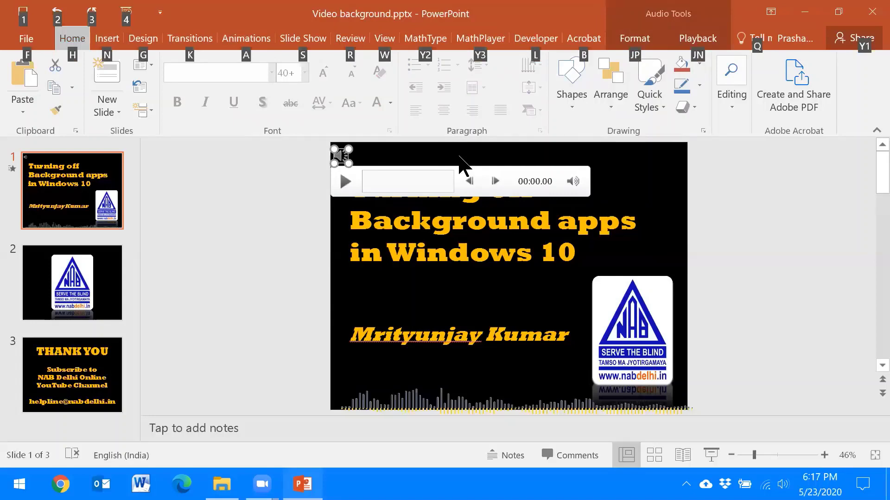
{"action": "key", "text": "alt"}
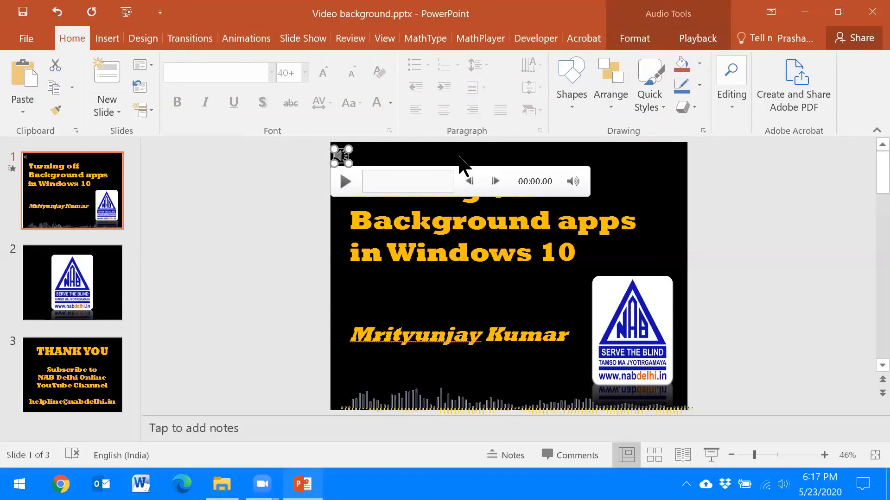
{"action": "key", "text": "alt"}
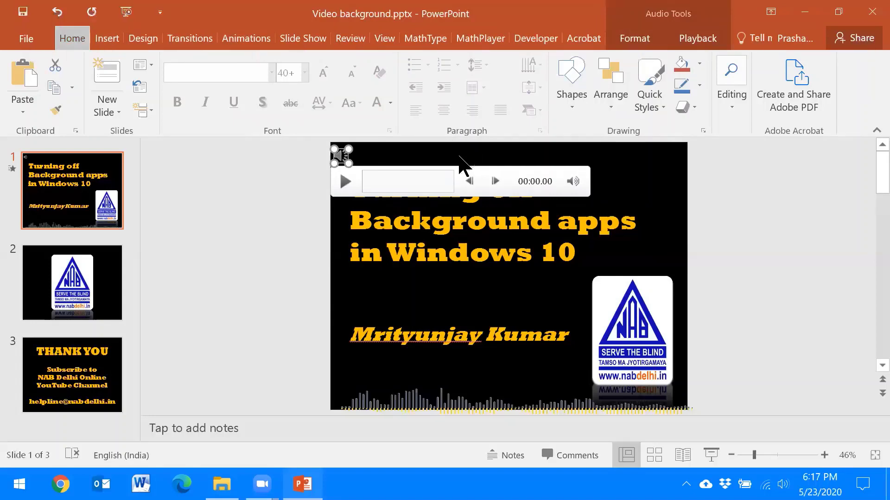
{"action": "key", "text": "Right"}
{"action": "key", "text": "Right"}
{"action": "key", "text": "Right"}
{"action": "key", "text": "Right"}
{"action": "key", "text": "Right"}
{"action": "key", "text": "Right"}
{"action": "key", "text": "Right"}
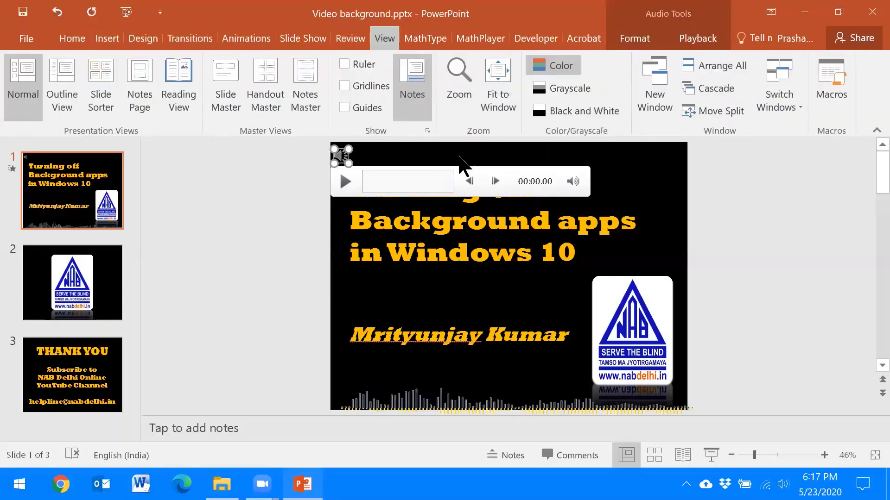
{"action": "key", "text": "Right"}
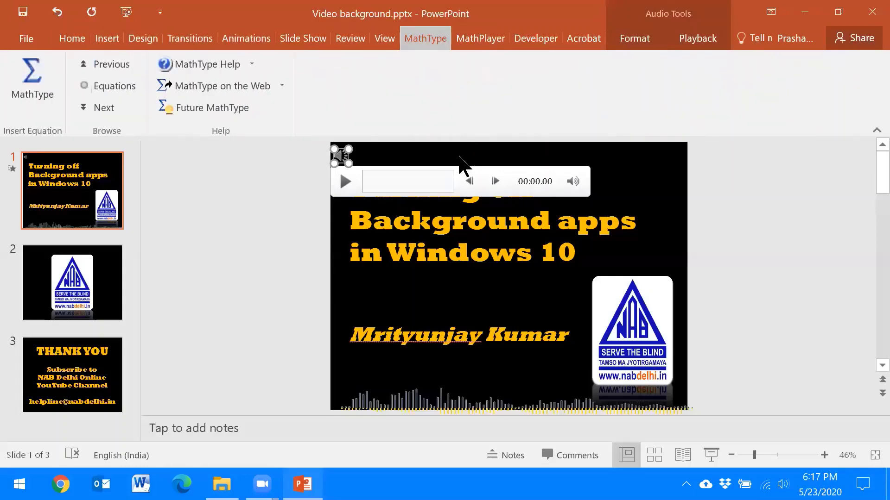
{"action": "left_click", "coordinate": [459, 156]}
{"action": "key", "text": "Right"}
{"action": "key", "text": "Right"}
{"action": "key", "text": "Right"}
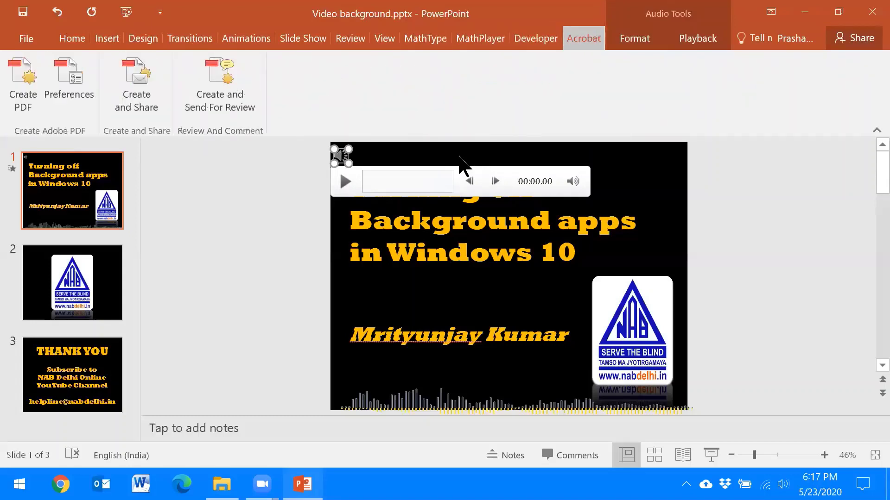
{"action": "key", "text": "Right"}
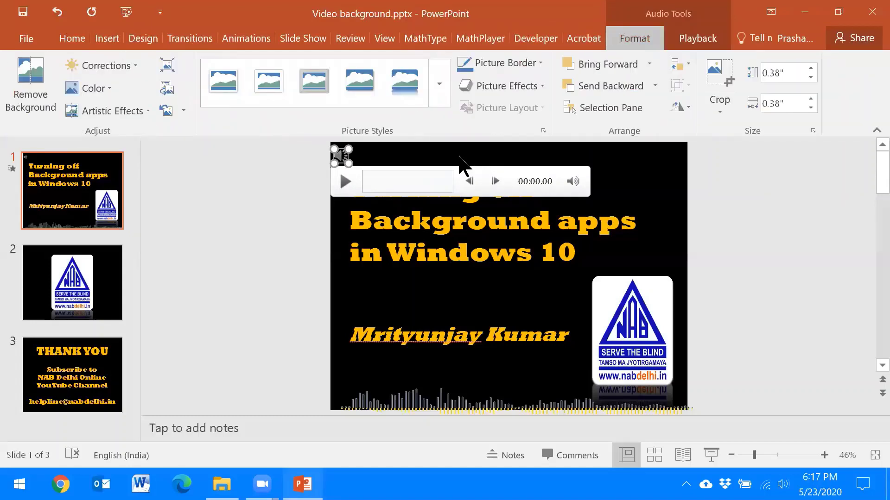
{"action": "key", "text": "Right"}
{"action": "key", "text": "Tab"}
- Turn on Hide During Show and Play Across Slides for the narration, then show File Info
{"action": "key", "text": "Tab"}
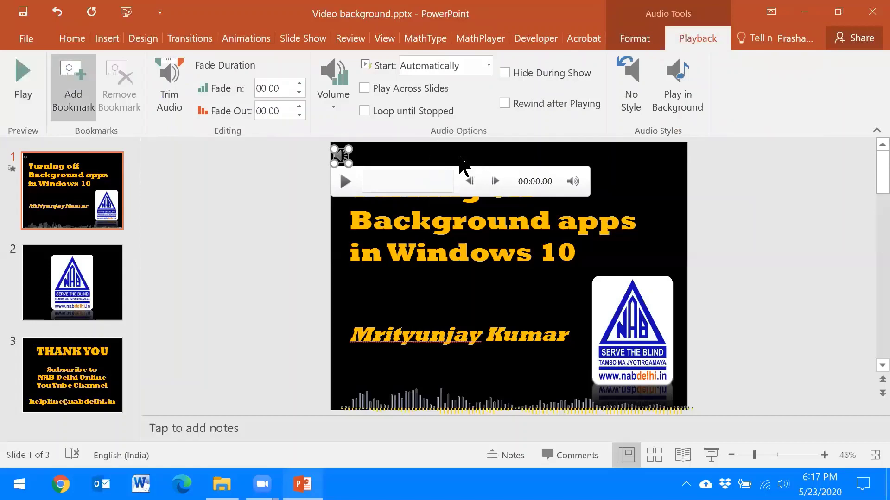
{"action": "key", "text": "Tab"}
{"action": "key", "text": "Tab"}
{"action": "key", "text": "Tab"}
{"action": "key", "text": "Tab"}
{"action": "key", "text": "Tab"}
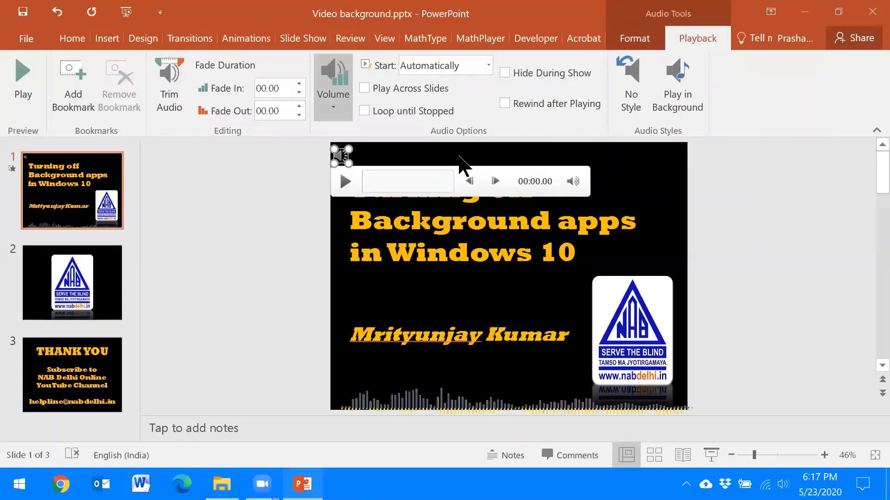
{"action": "key", "text": "Tab"}
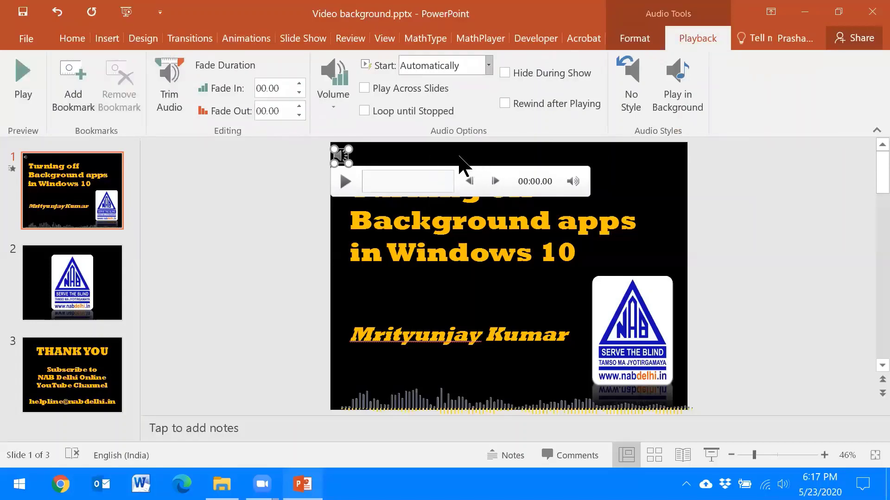
{"action": "key", "text": "Tab"}
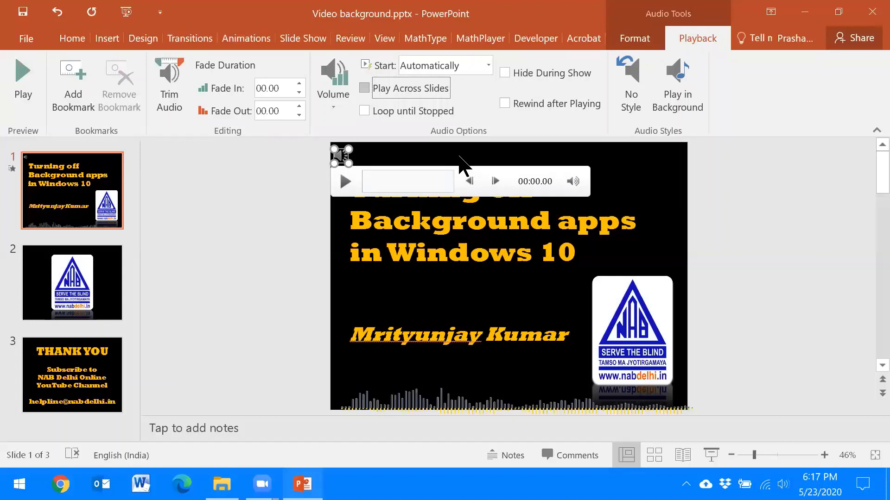
{"action": "key", "text": "Tab"}
{"action": "key", "text": "Tab"}
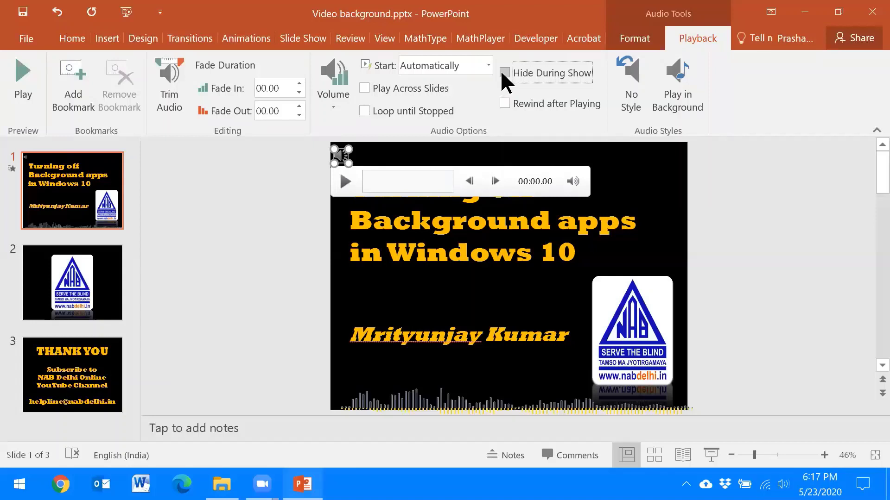
{"action": "left_click", "coordinate": [504, 73]}
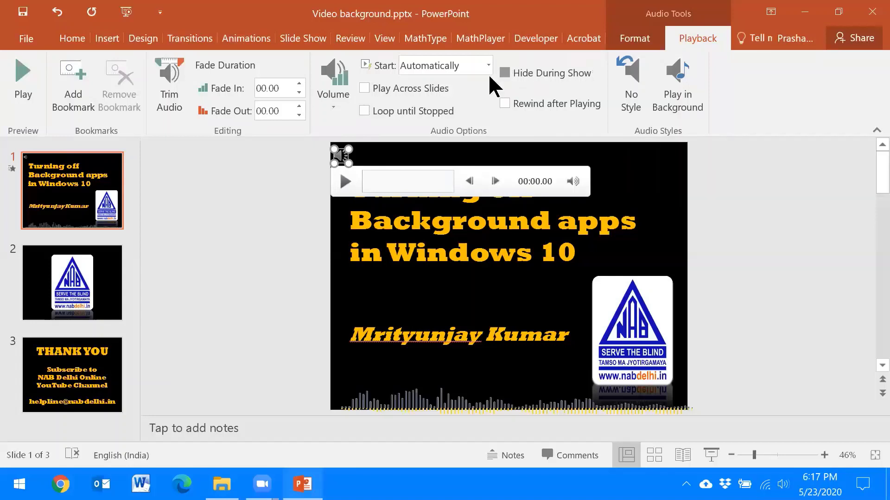
{"action": "left_click", "coordinate": [364, 88]}
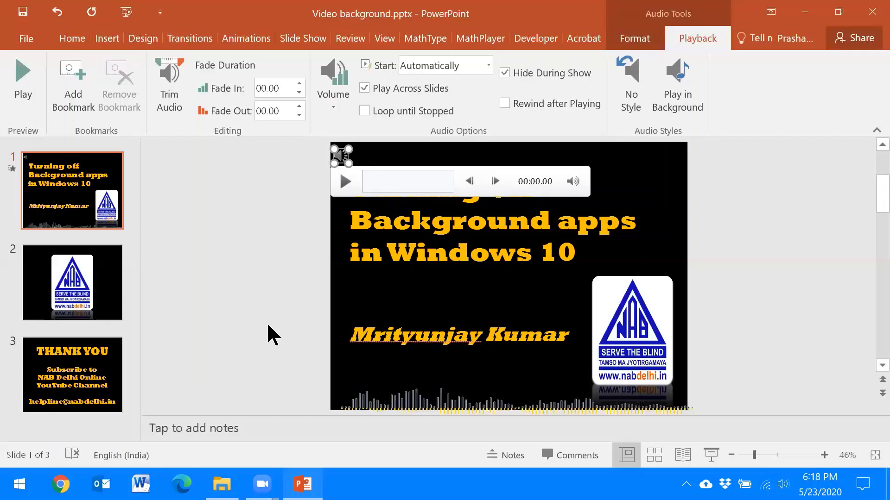
{"action": "key", "text": "alt+f"}
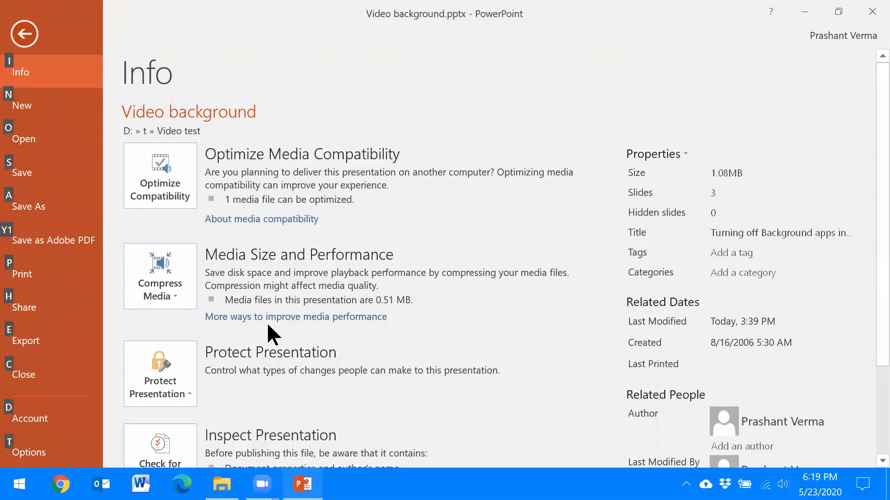
- Go to Export > Create a Video in the File backstage
{"action": "left_click", "coordinate": [23, 343]}
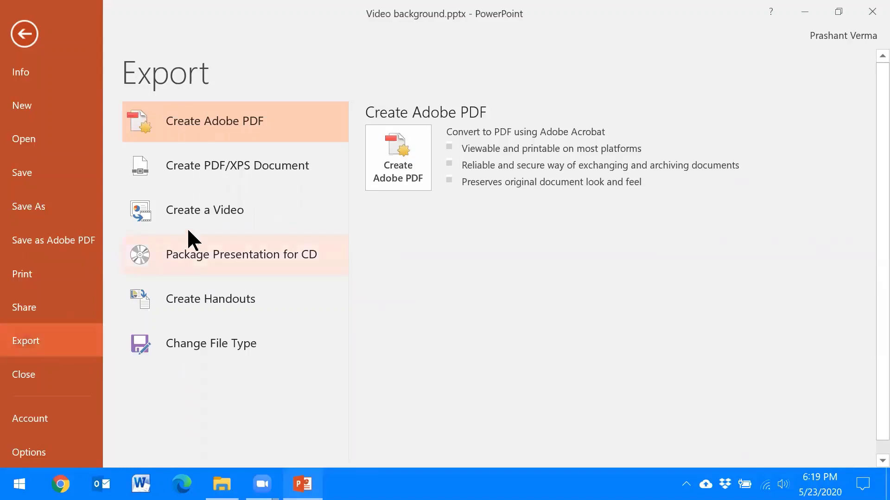
{"action": "left_click", "coordinate": [216, 212]}
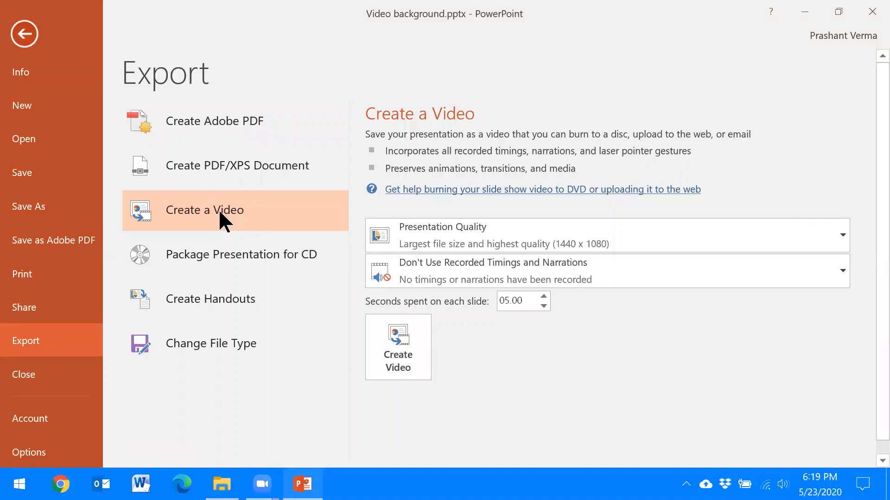
- Change the video export quality to Internet Quality (960 x 720)
{"action": "key", "text": "Tab"}
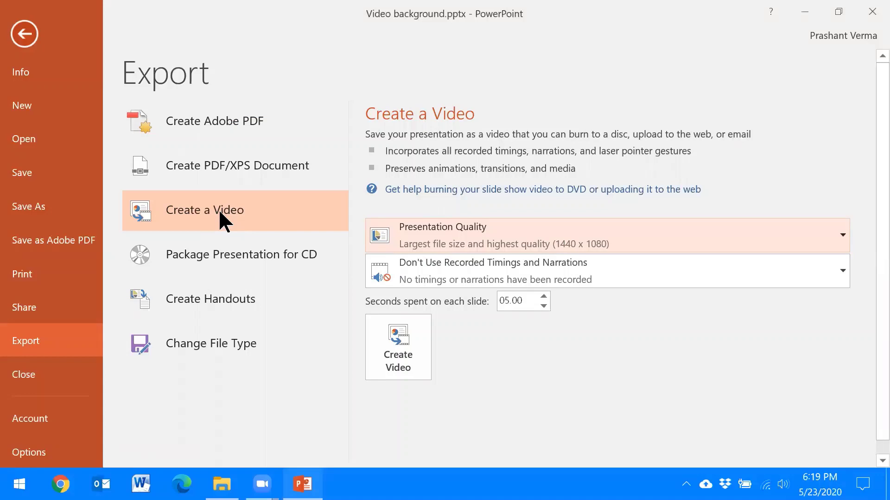
{"action": "key", "text": "Return"}
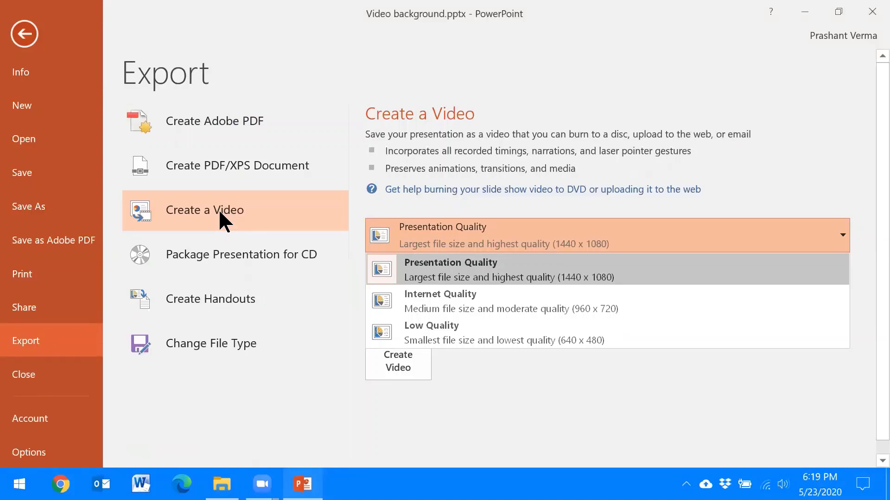
{"action": "key", "text": "Down"}
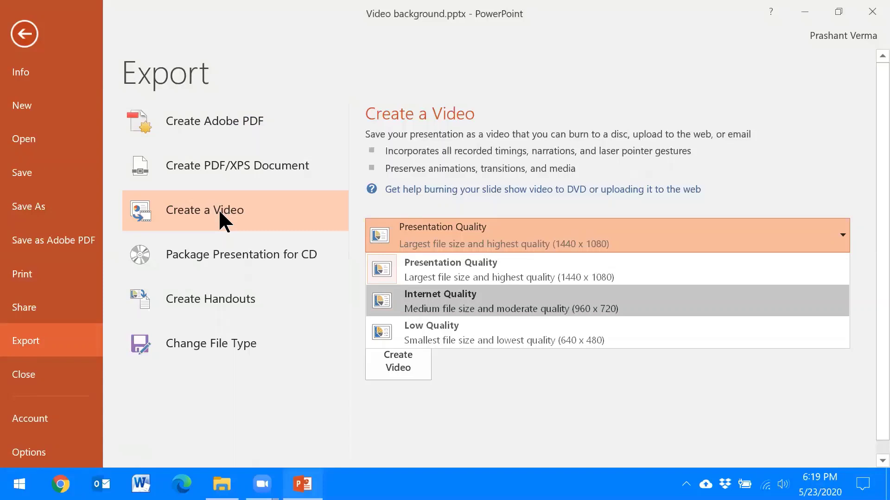
{"action": "key", "text": "Down"}
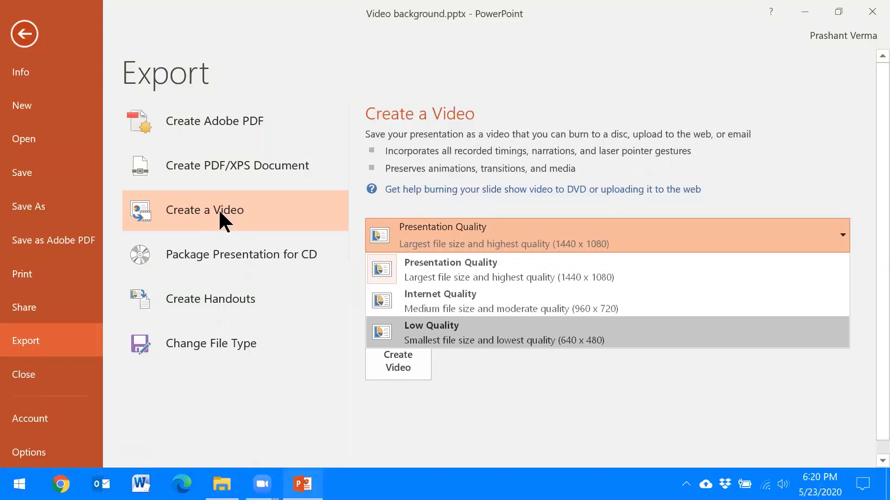
{"action": "key", "text": "Up"}
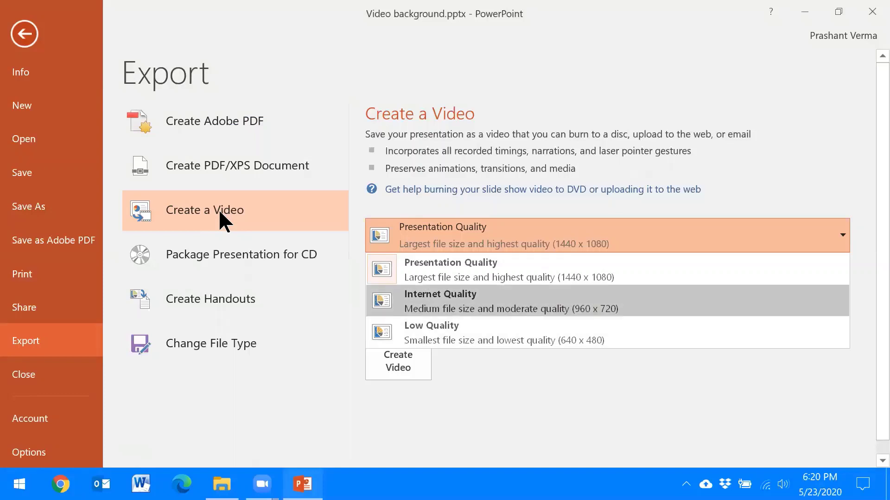
{"action": "key", "text": "Return"}
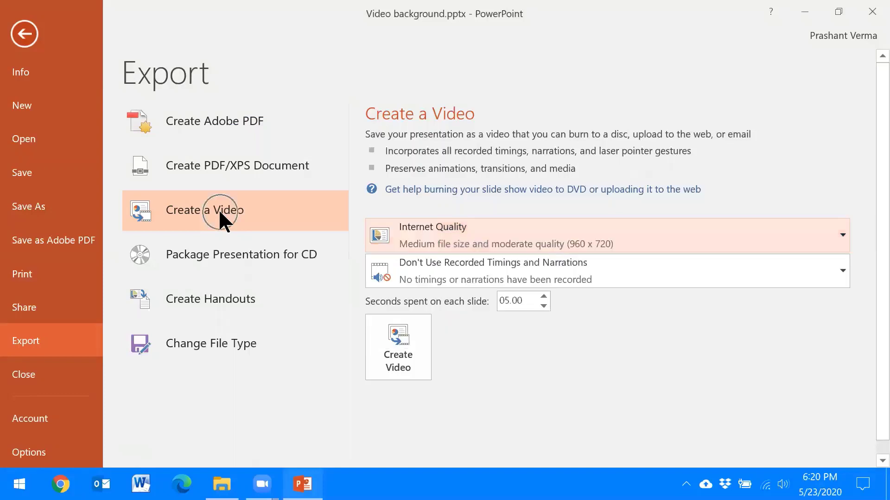
{"action": "key", "text": "Tab"}
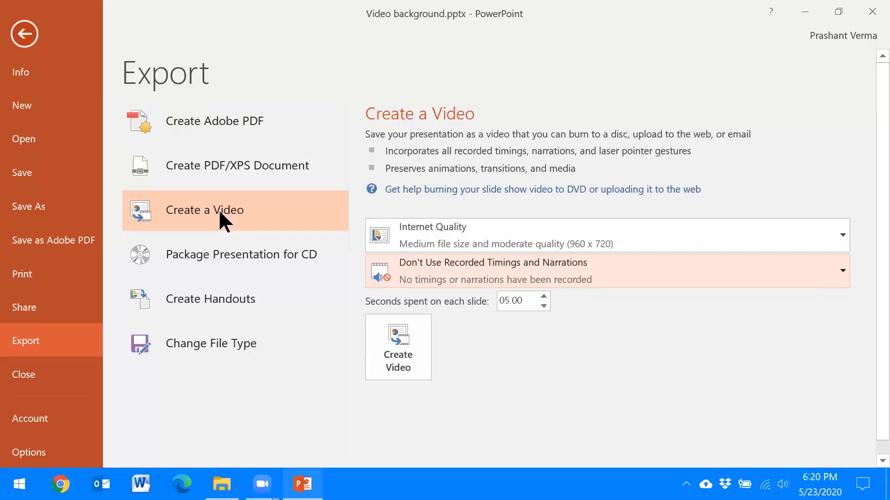
{"action": "left_click", "coordinate": [607, 271]}
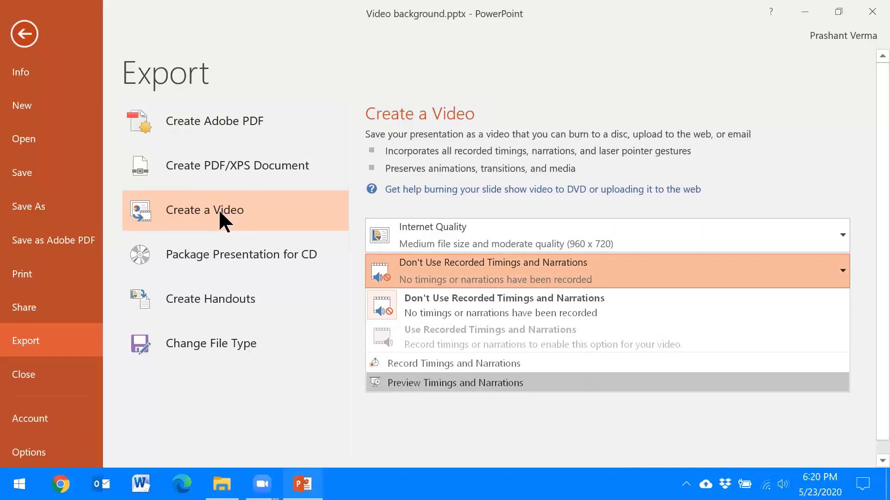
{"action": "key", "text": "Up"}
{"action": "key", "text": "Up"}
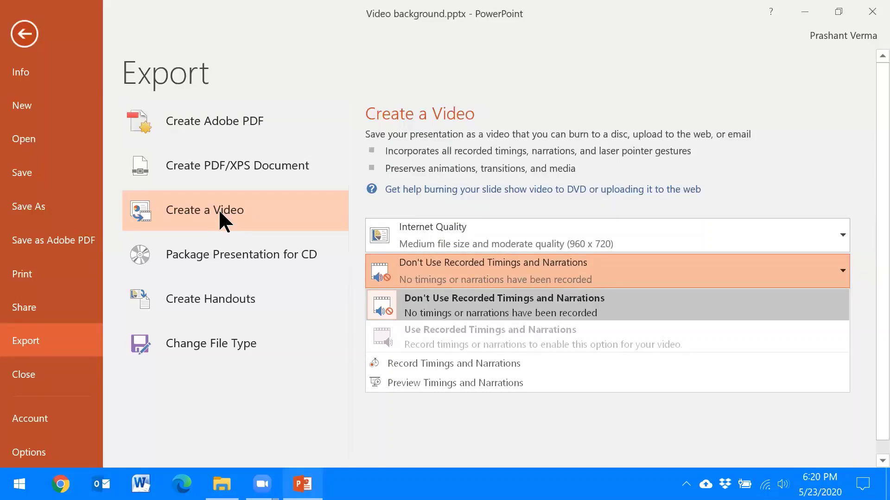
{"action": "key", "text": "Escape"}
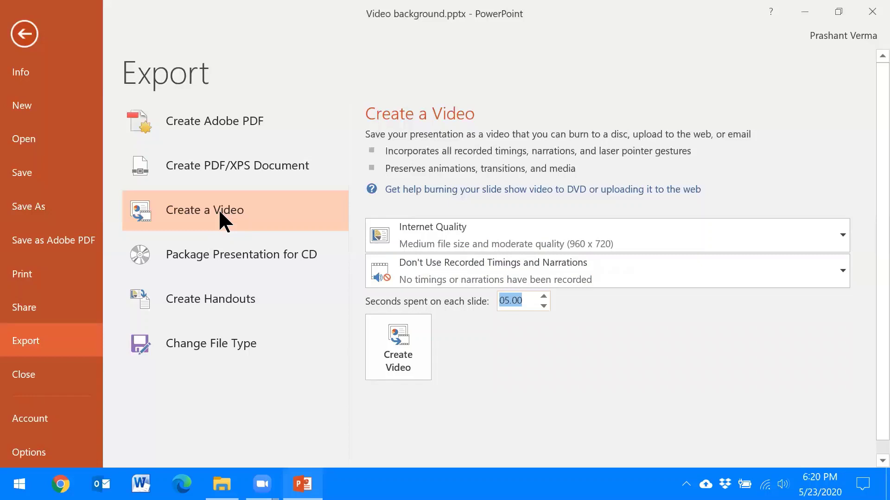
- Set 45.00 seconds per slide and start Create Video to bring up the MP4 Save As dialog
{"action": "left_click", "coordinate": [221, 218]}
{"action": "key", "text": "Down"}
{"action": "key", "text": "Up"}
{"action": "key", "text": "Up"}
{"action": "key", "text": "Up"}
{"action": "key", "text": "Up"}
{"action": "key", "text": "Up"}
{"action": "key", "text": "Up"}
{"action": "key", "text": "Up"}
{"action": "key", "text": "Up"}
{"action": "key", "text": "Up"}
{"action": "key", "text": "Up"}
{"action": "key", "text": "Up"}
{"action": "key", "text": "Up"}
{"action": "key", "text": "Up"}
{"action": "key", "text": "Up"}
{"action": "key", "text": "Up"}
{"action": "key", "text": "Up"}
{"action": "key", "text": "Up"}
{"action": "key", "text": "Up"}
{"action": "key", "text": "Up"}
{"action": "key", "text": "Up"}
{"action": "key", "text": "Down"}
{"action": "key", "text": "Down"}
{"action": "key", "text": "Down"}
{"action": "key", "text": "Tab"}
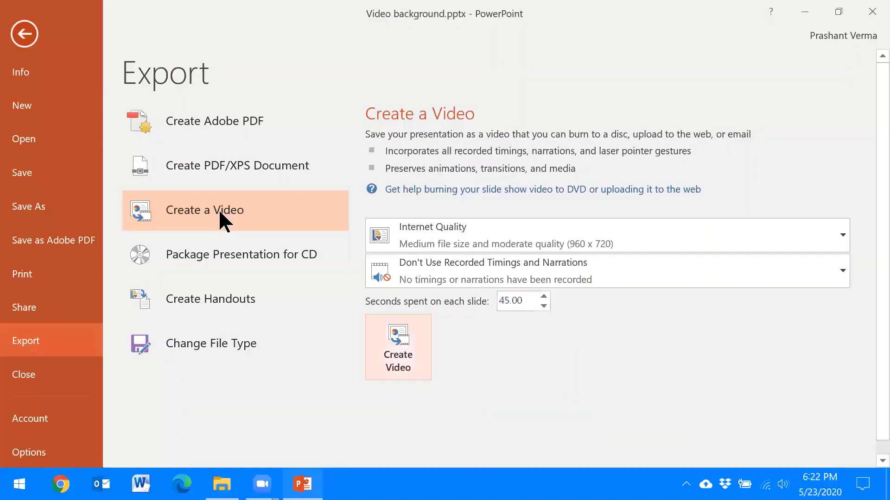
{"action": "left_click", "coordinate": [220, 212]}
{"action": "key", "text": "Return"}
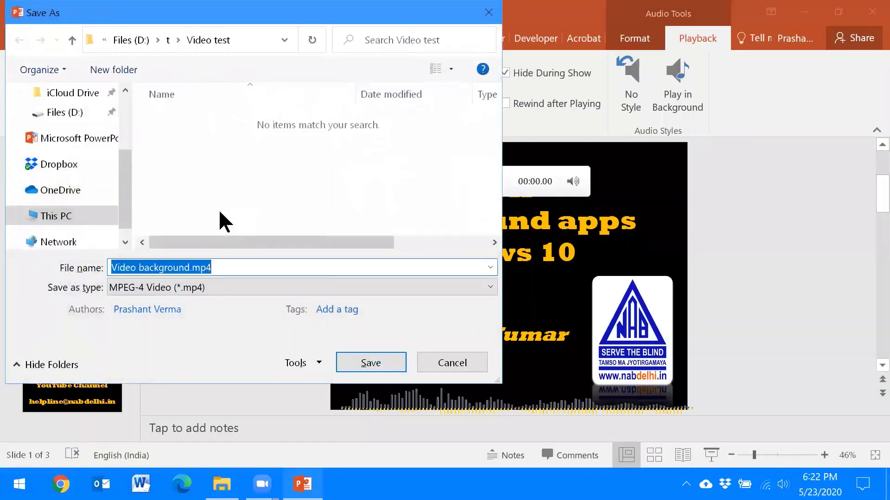
- Enter d:\test video as the MPEG-4 video's file name in Save As
{"action": "left_click", "coordinate": [220, 212]}
{"action": "type", "text": "d:"}
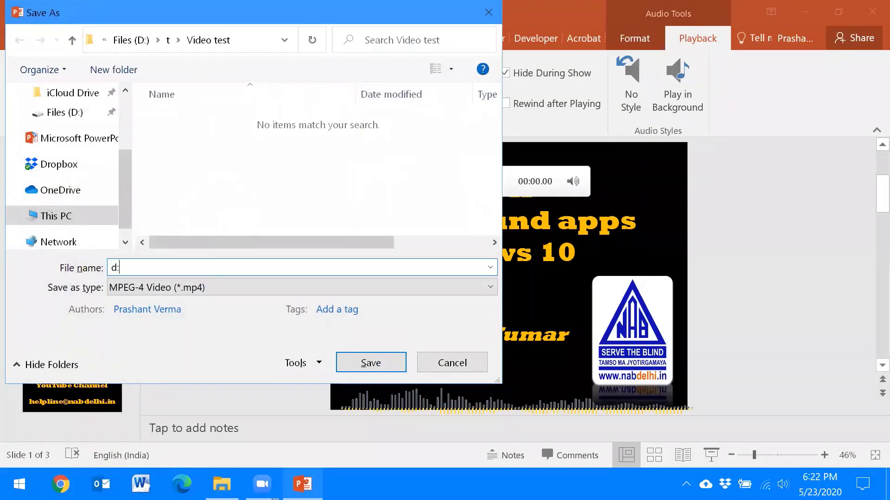
{"action": "type", "text": "\\"}
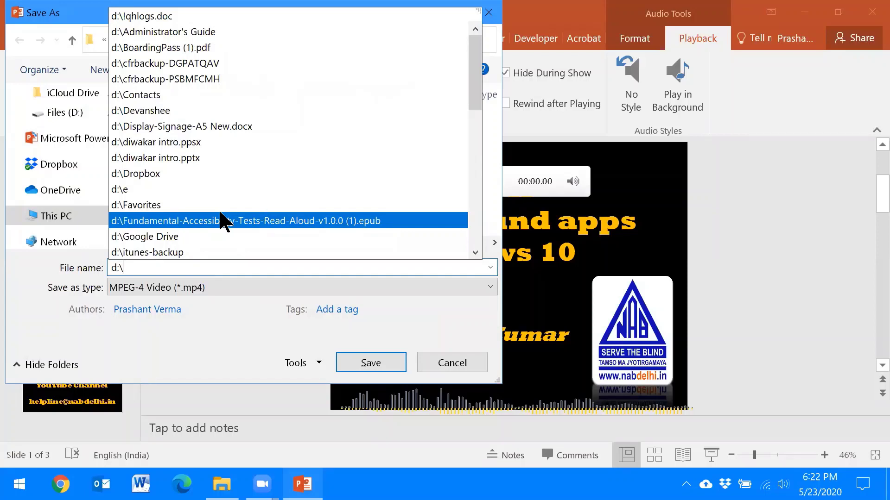
{"action": "type", "text": "test"}
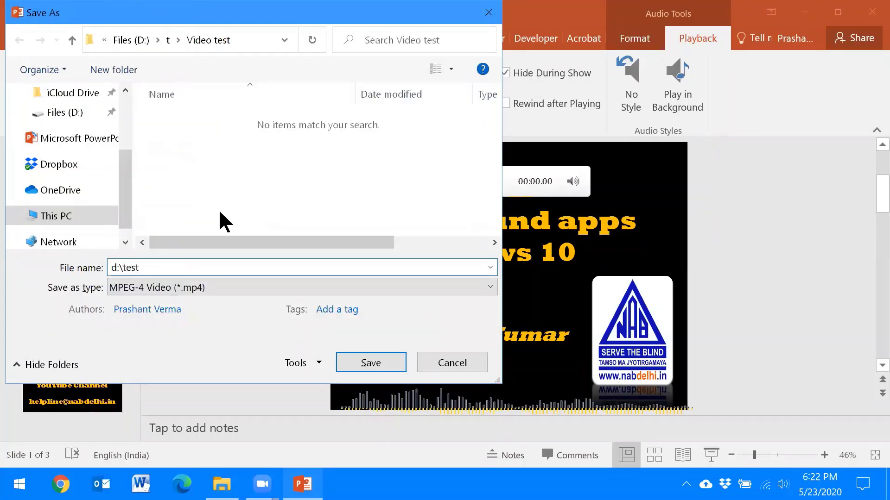
{"action": "type", "text": " video"}
{"action": "key", "text": "Tab"}
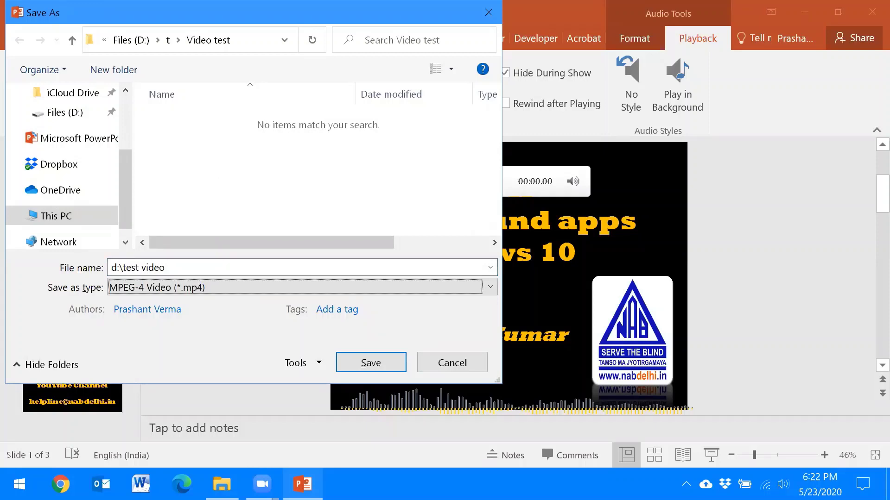
{"action": "key", "text": "Return"}
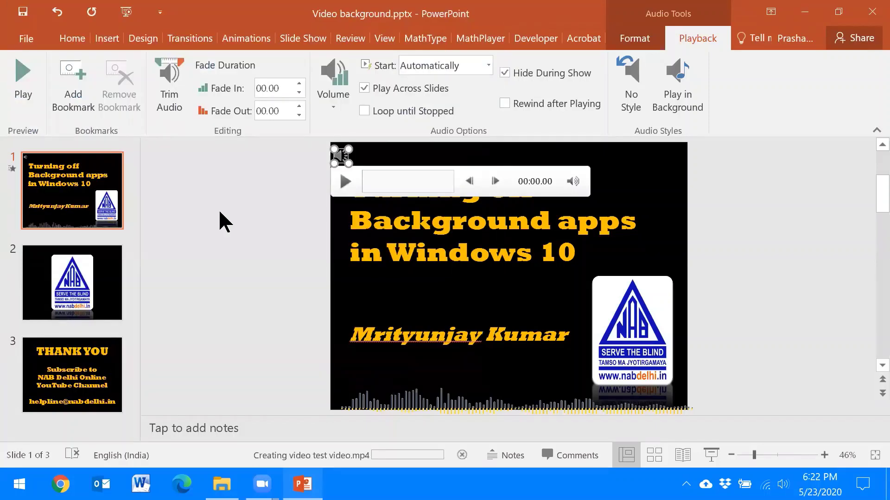